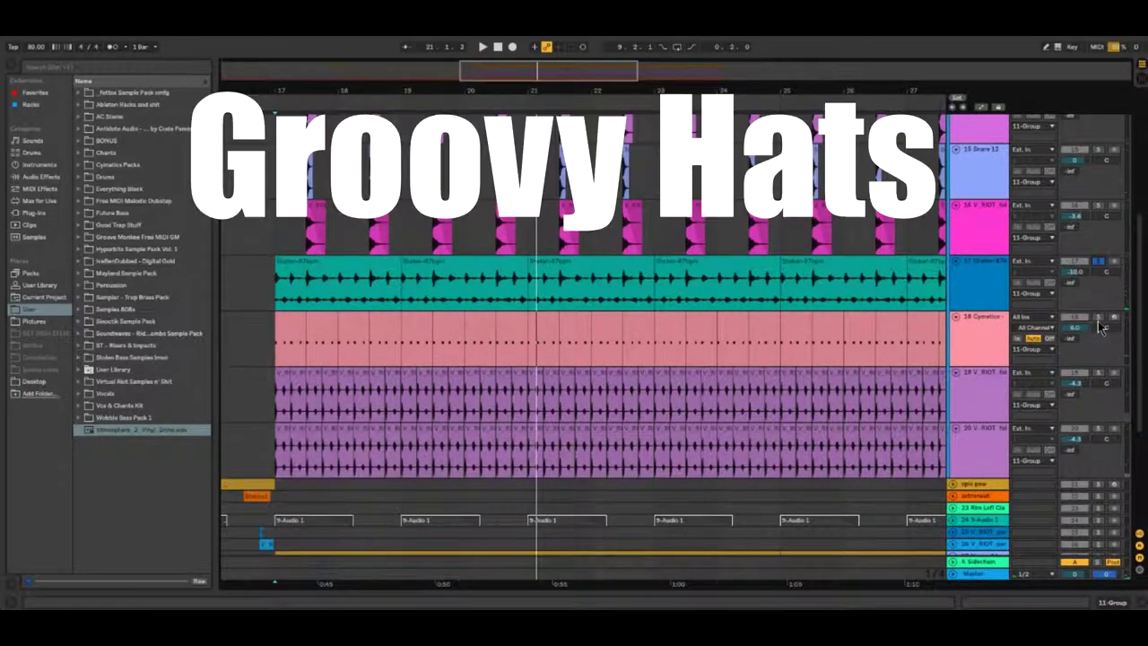
Step: Solo the Cymatics hi-hat track and fill its empty MIDI clip with eight consecutive 1/16 notes on C3
click(1099, 318)
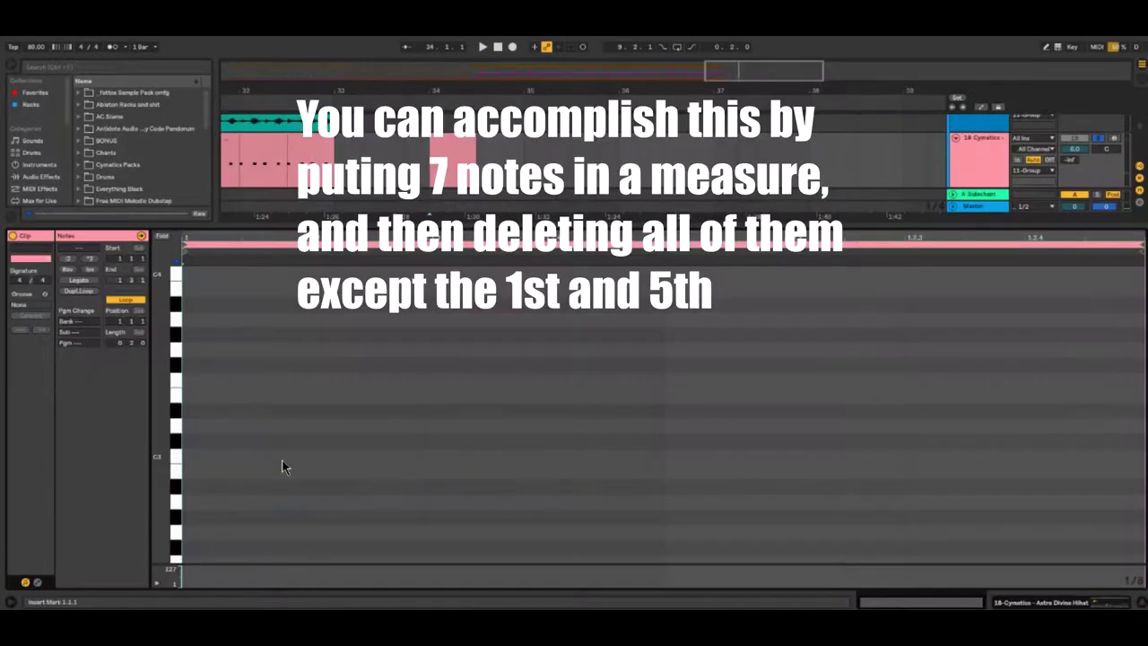
right_click(282, 458)
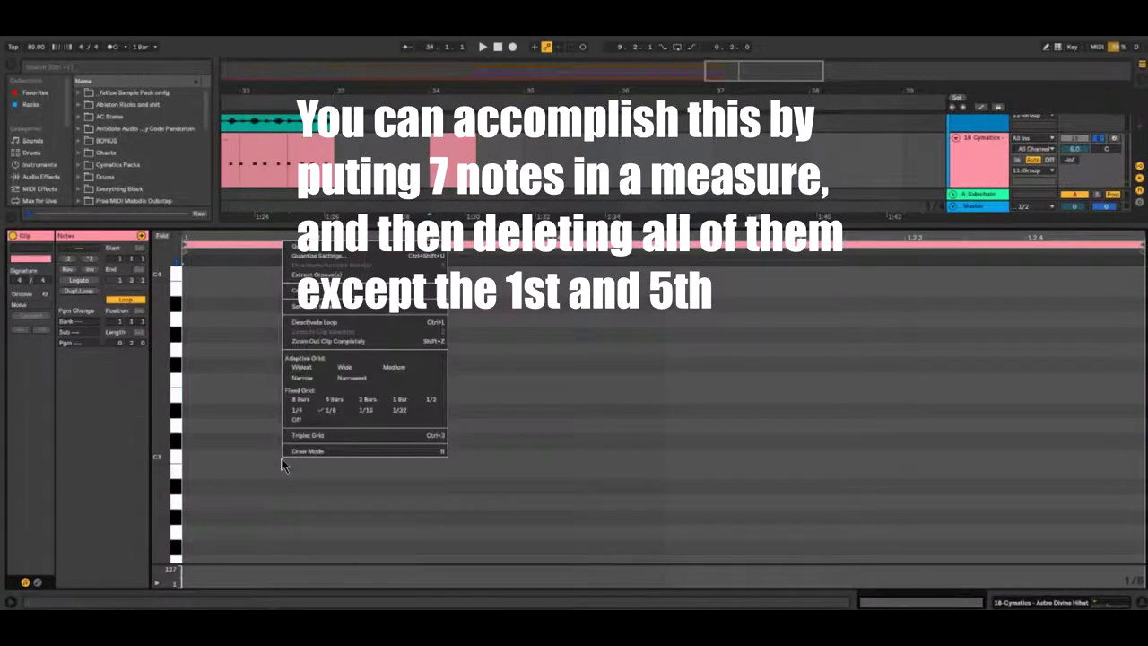
click(363, 404)
double_click(240, 453)
key(ctrl+d)
key(ctrl+d)
key(ctrl+d)
key(ctrl+d)
key(ctrl+d)
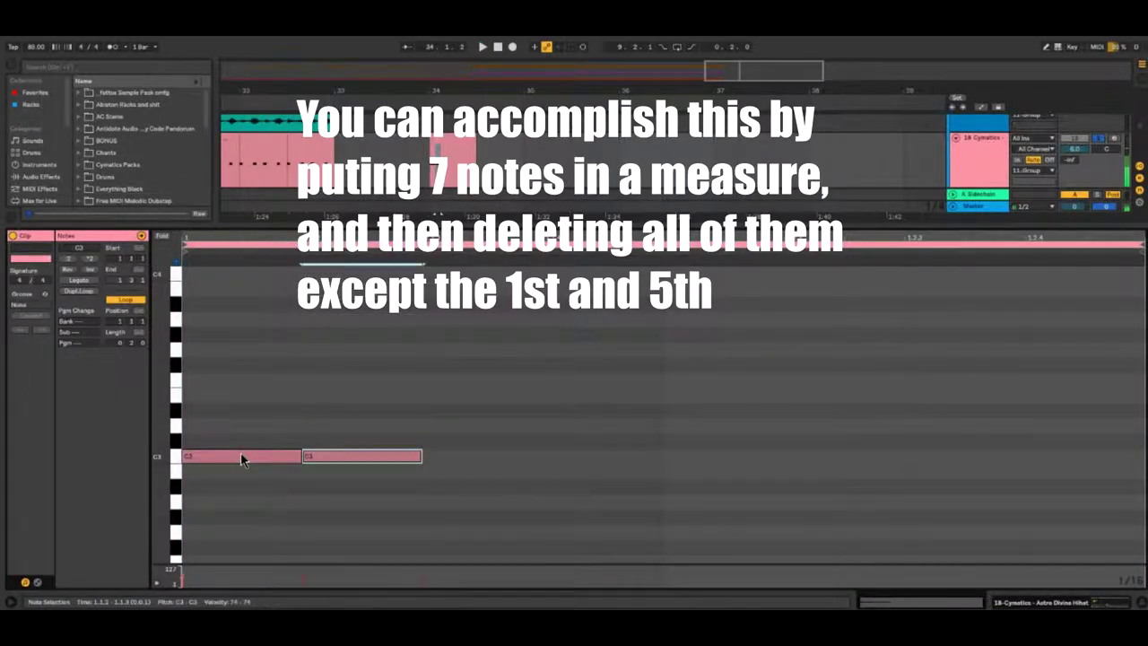
key(ctrl+d)
key(ctrl+d)
Step: Compress the eight C3 notes so that seven fit within the clip's first beat, and delete the eighth note
drag(1076, 516, 265, 354)
drag(1019, 259, 731, 259)
drag(702, 330, 690, 452)
click(704, 456)
key(Delete)
Step: Delete the second to fourth, sixth and seventh C3 notes, keeping only the first and fifth
drag(275, 505, 379, 451)
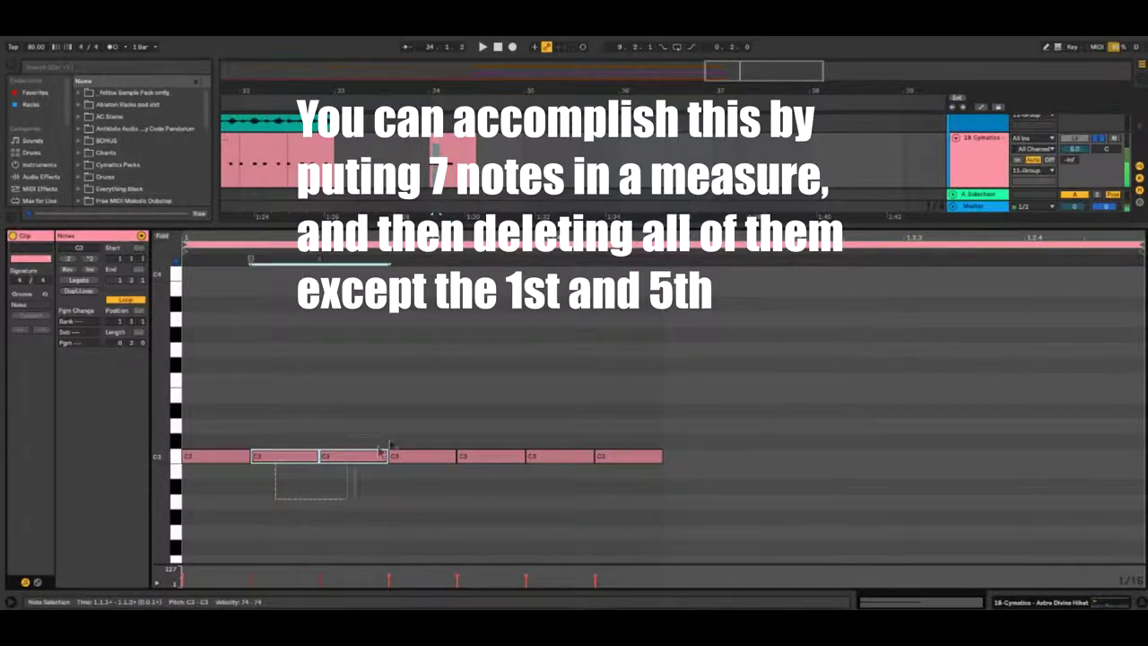
key(Delete)
drag(542, 485, 688, 422)
key(Delete)
Step: Play back the new two-note hi-hat clip at bar 34 to check its groove
key(space)
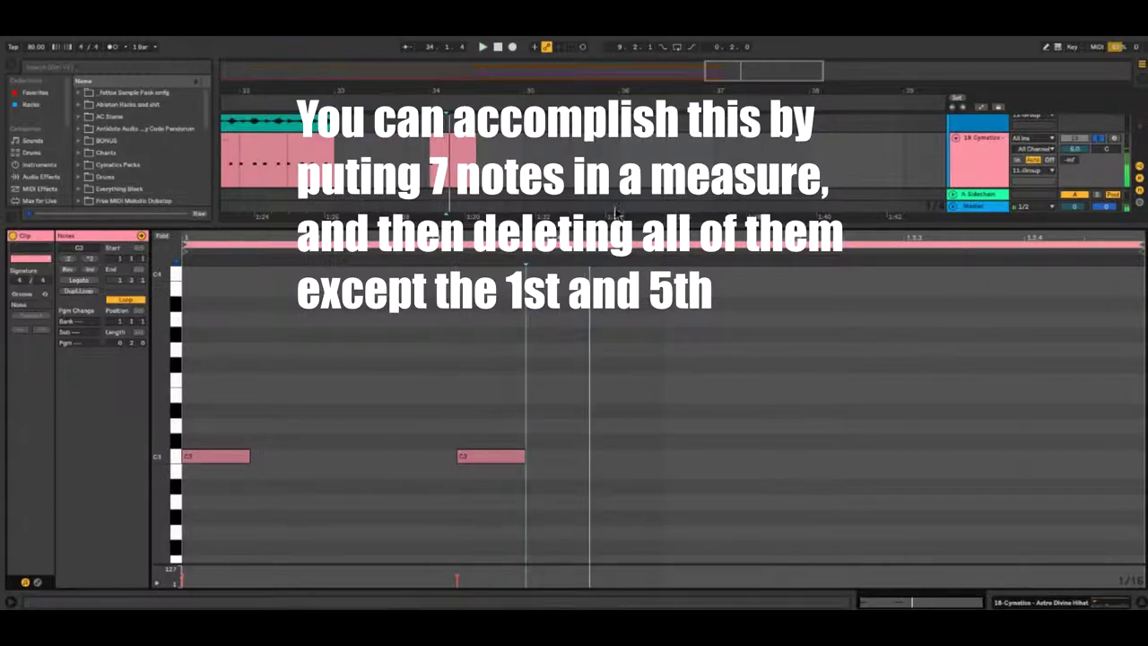
click(446, 152)
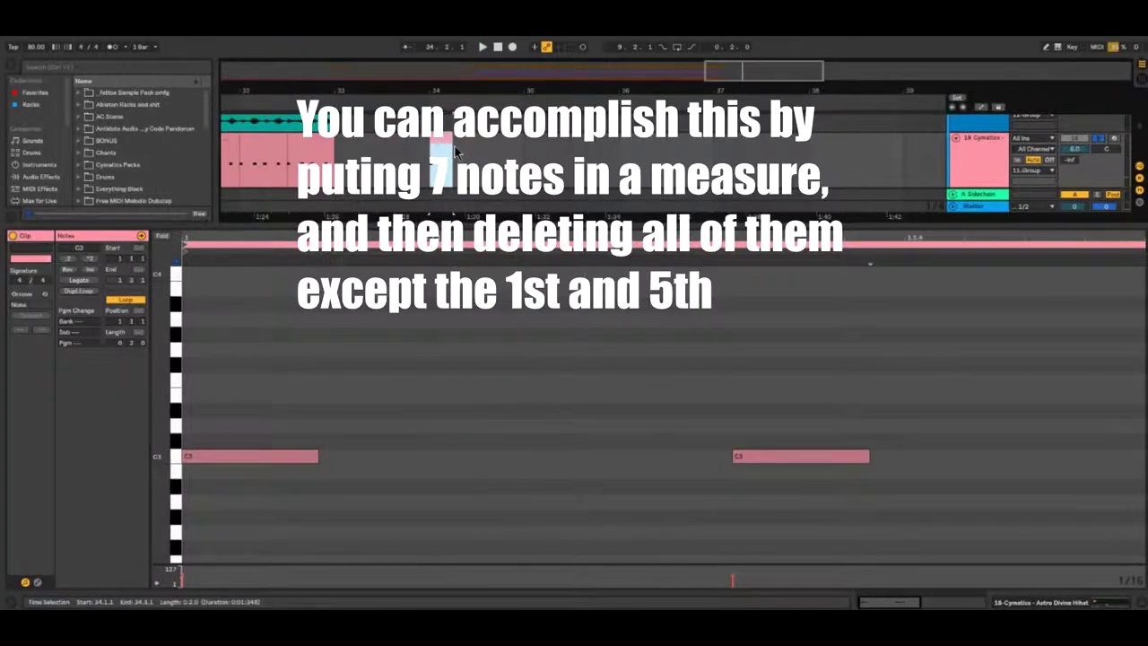
key(space)
click(982, 159)
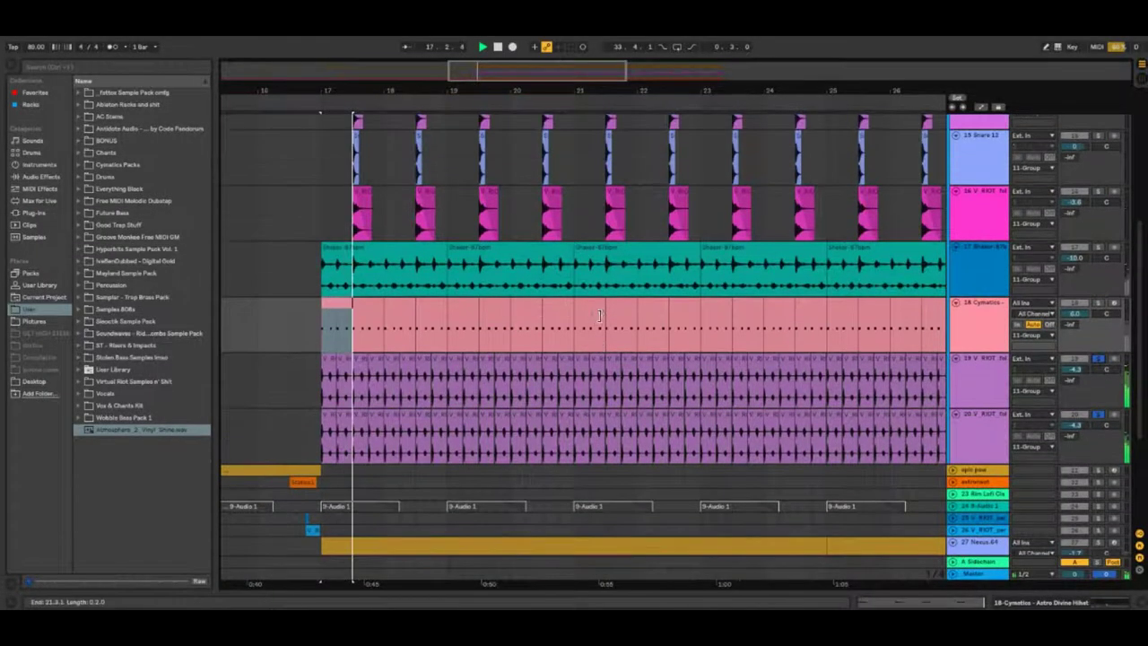
Step: Play the soloed drum group from bar 17 to hear the hats together with the kicks, snares and shaker
scroll(529, 305, up, 5)
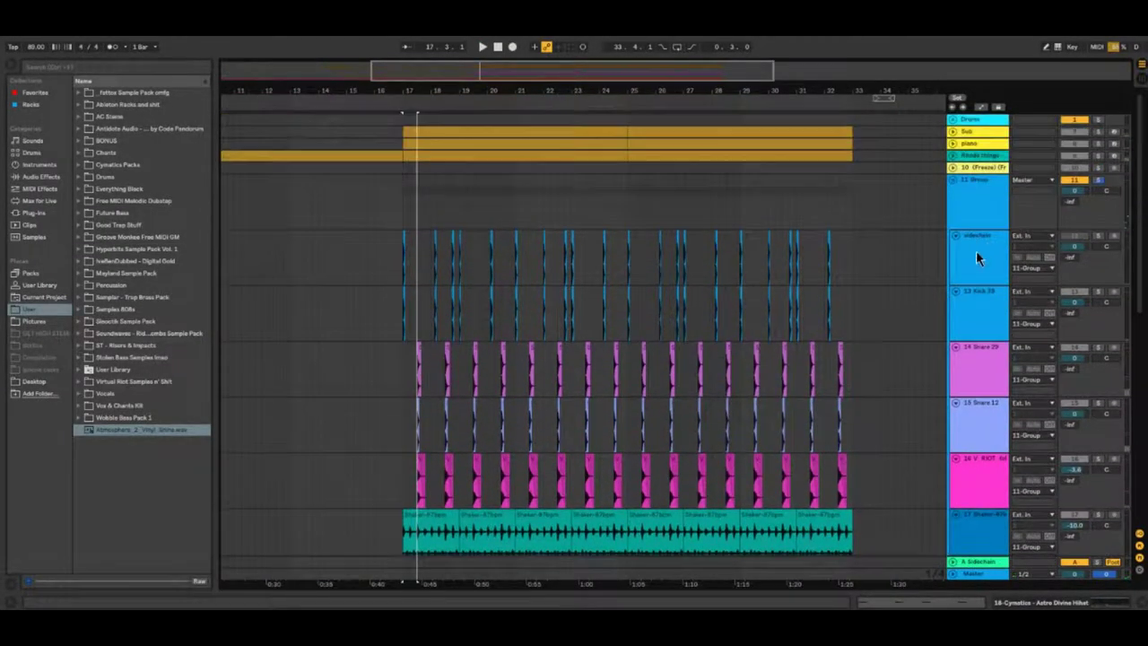
key(space)
scroll(668, 283, down, 3)
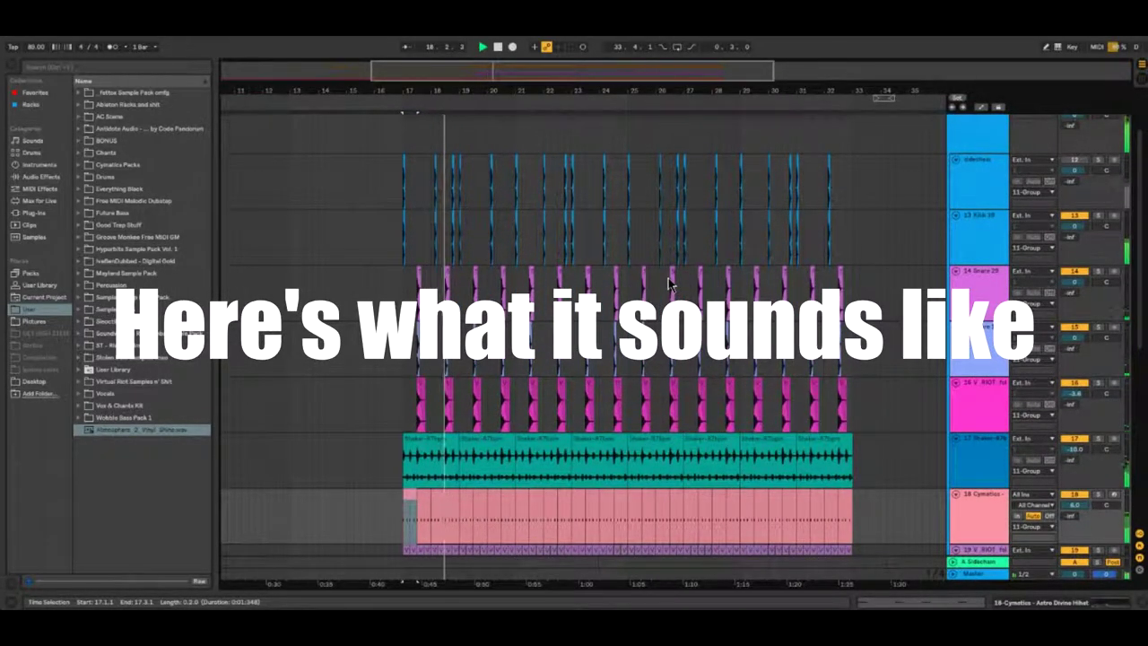
scroll(667, 283, up, 2)
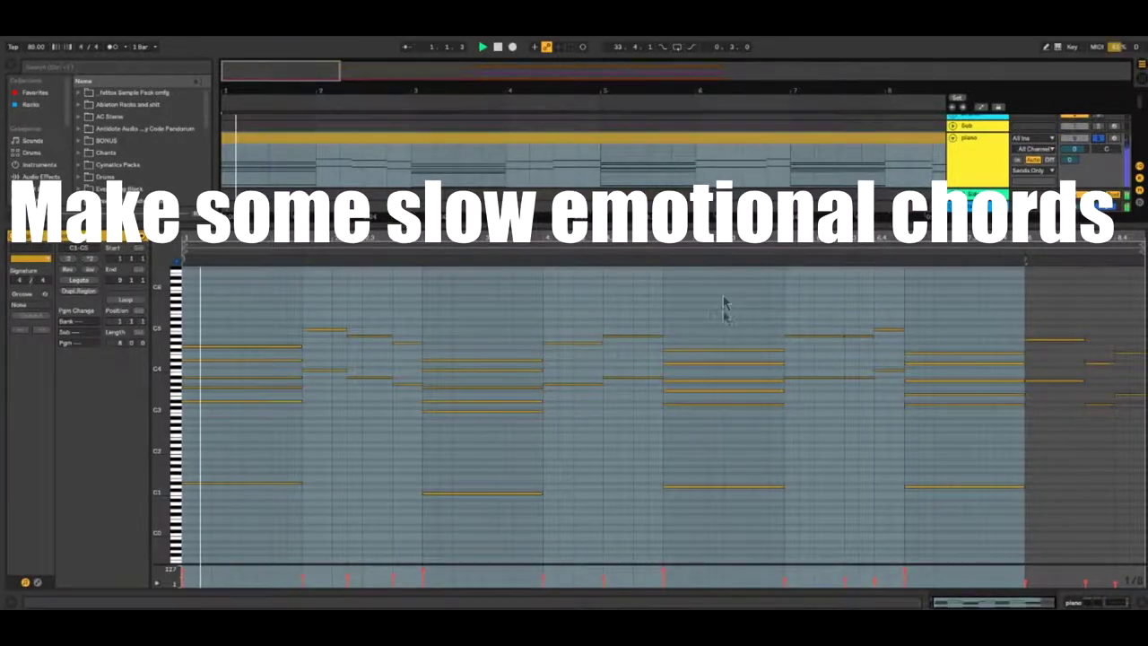
Step: Examine the piano clip's chord notes and the ShaperBox effect on the piano track while listening to it
key(ctrl+a)
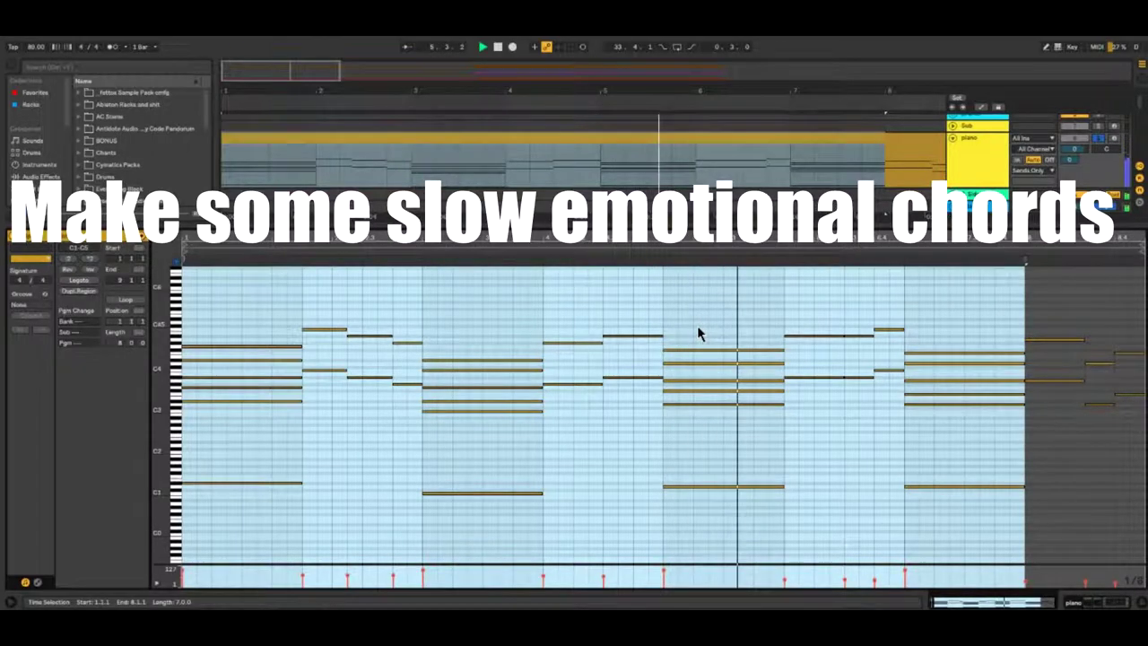
click(698, 328)
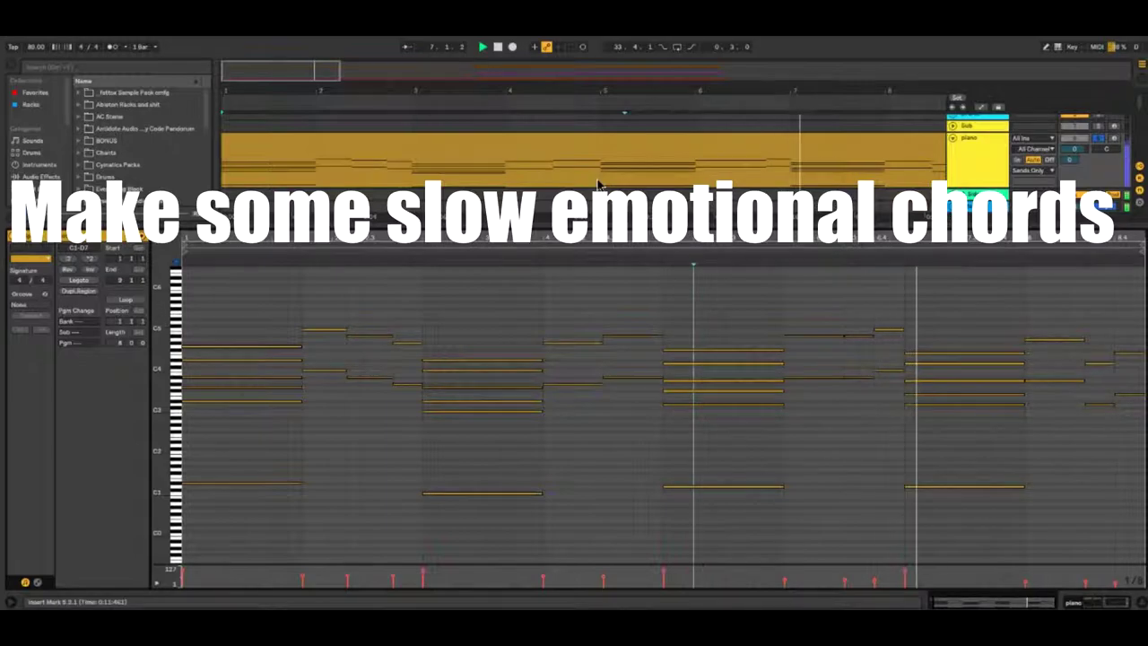
click(581, 158)
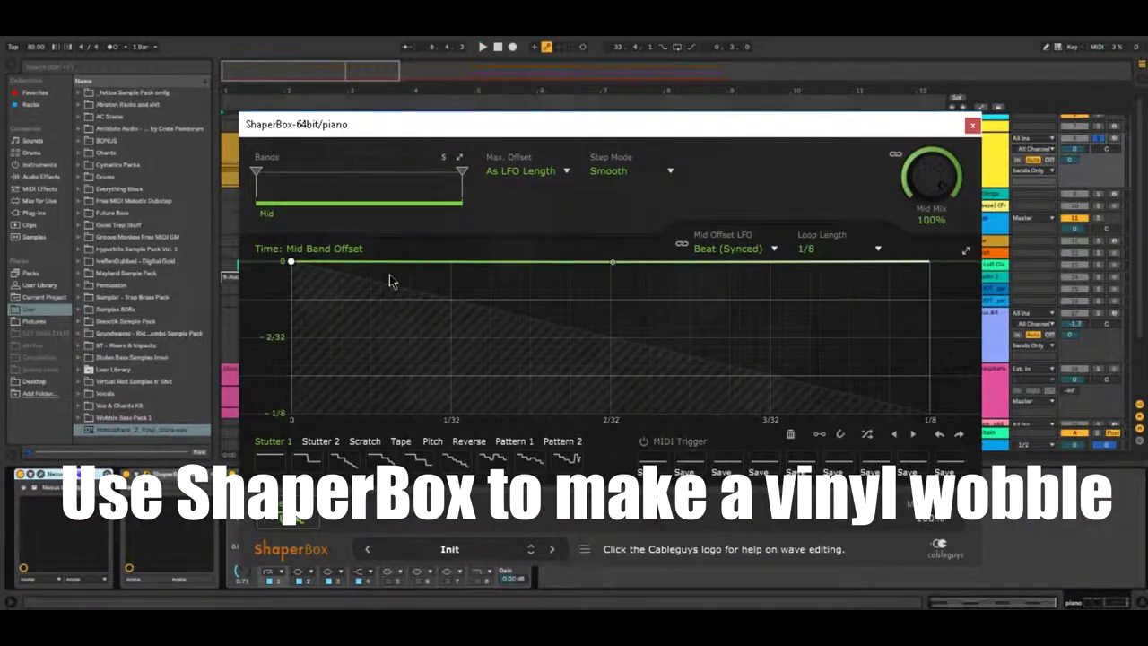
key(space)
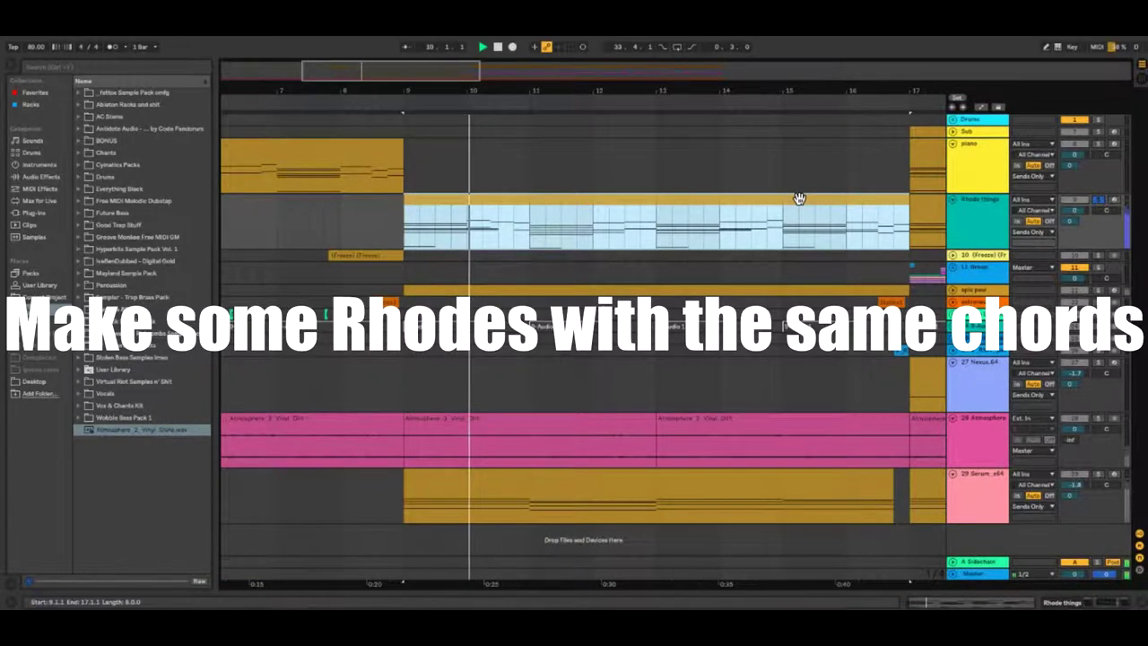
Step: Check the Rhodes track, and open the Sub clip at bar 17 to examine its bassline notes
double_click(966, 229)
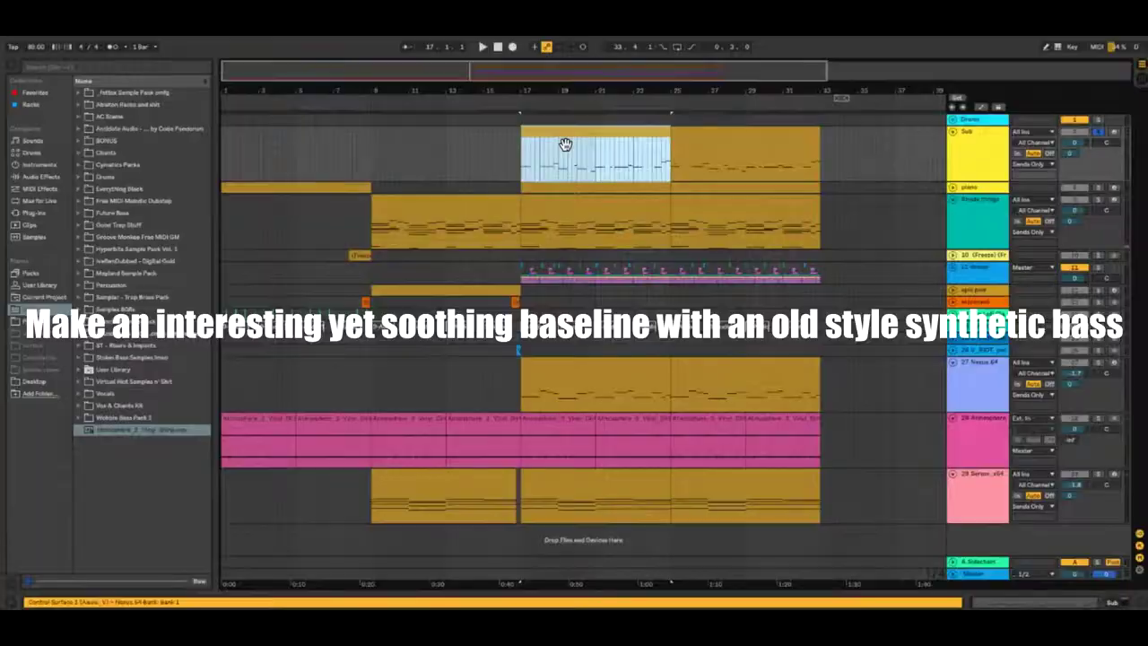
double_click(565, 145)
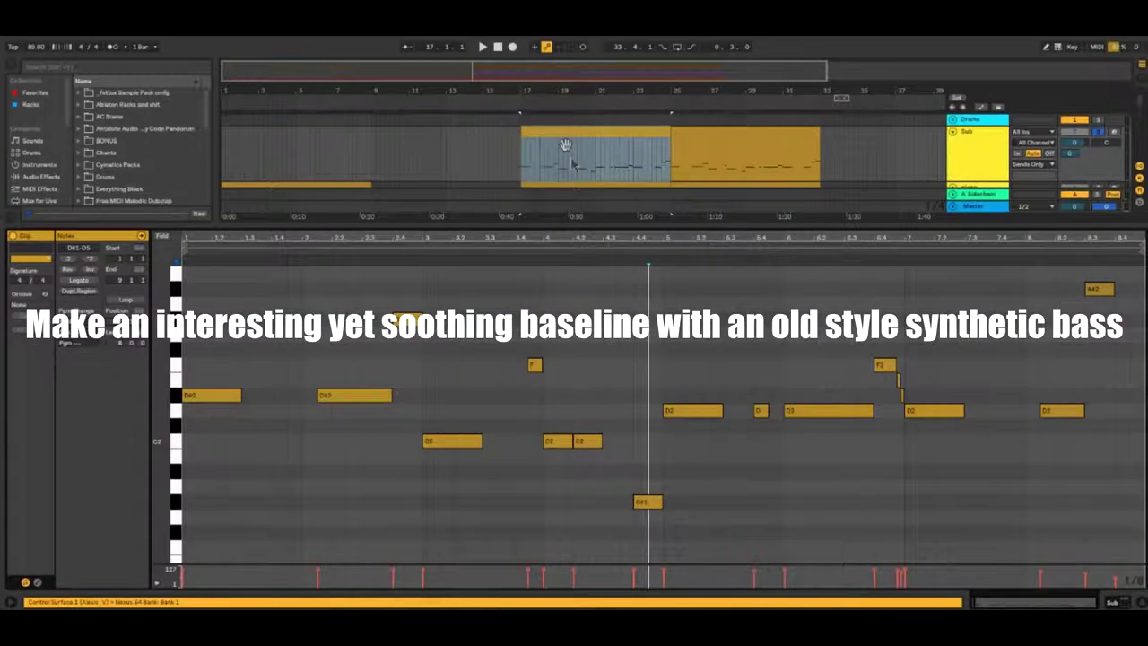
scroll(677, 336, up, 1)
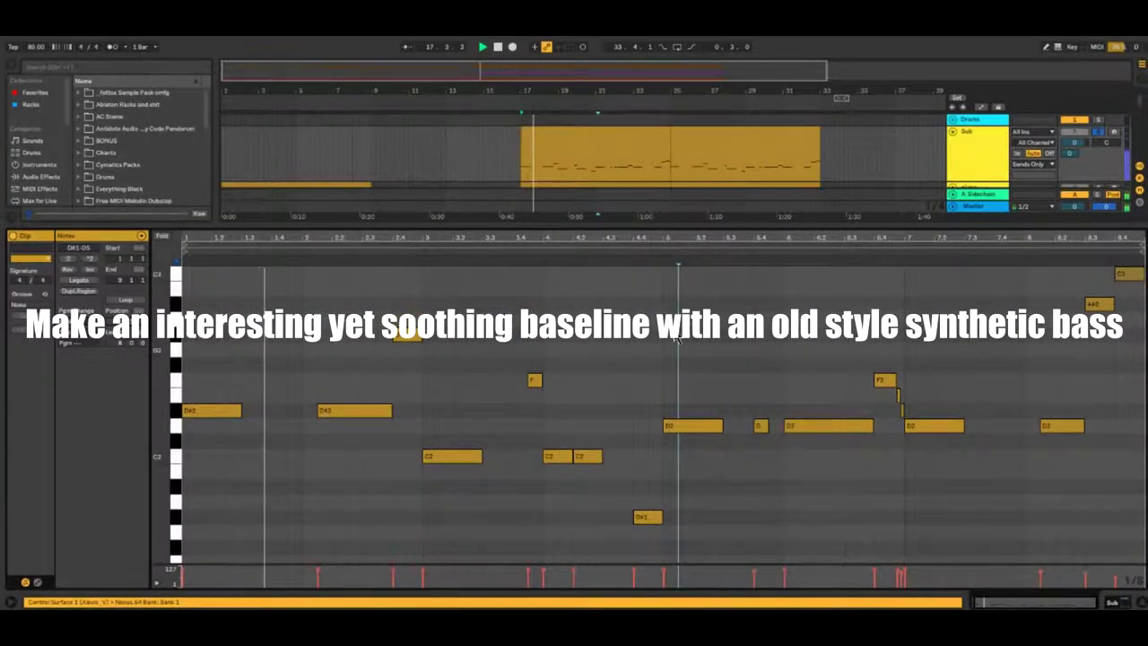
scroll(677, 336, up, 1)
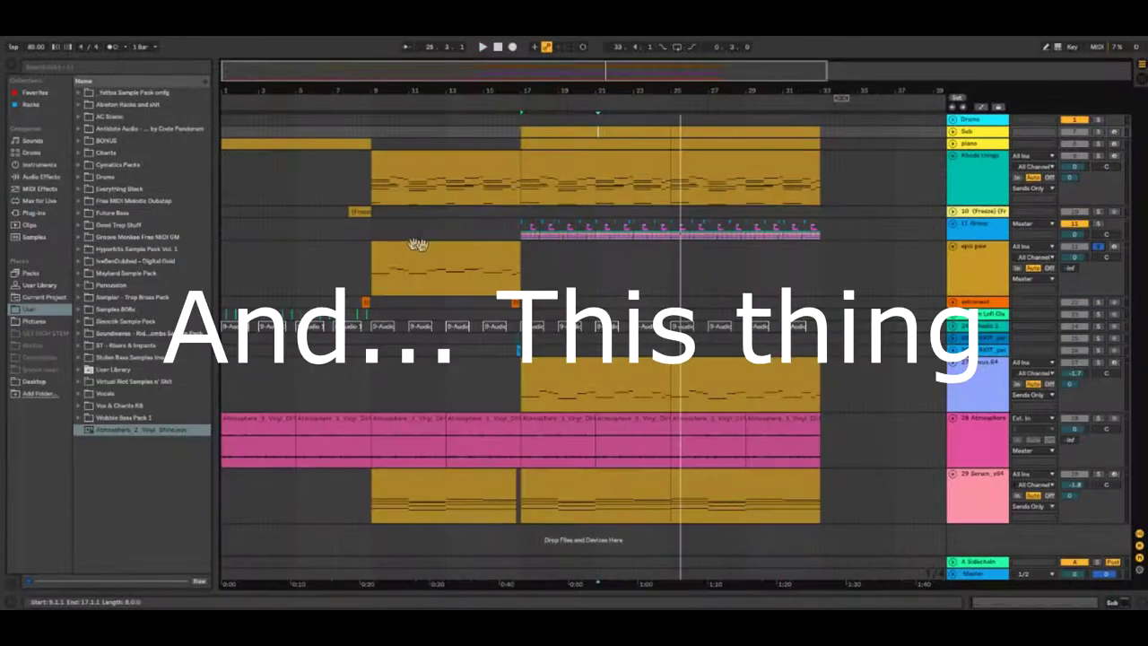
Step: Audition the epic pew clip at bar 9 and inspect the track's device chain and Serum synth settings
click(413, 244)
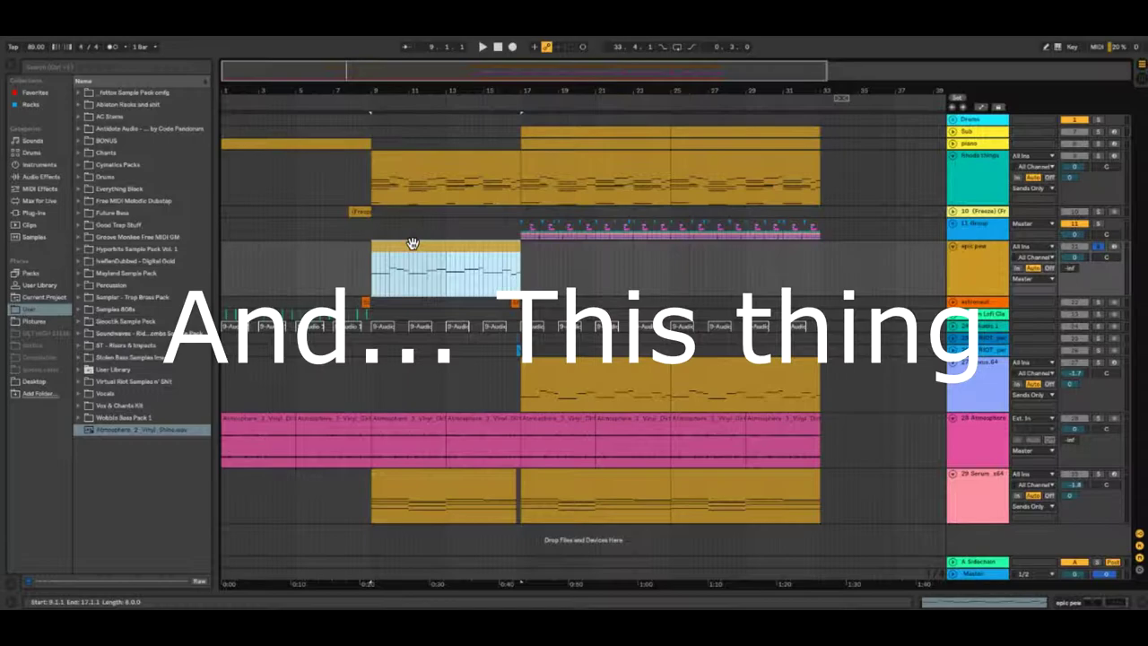
scroll(376, 280, up, 3)
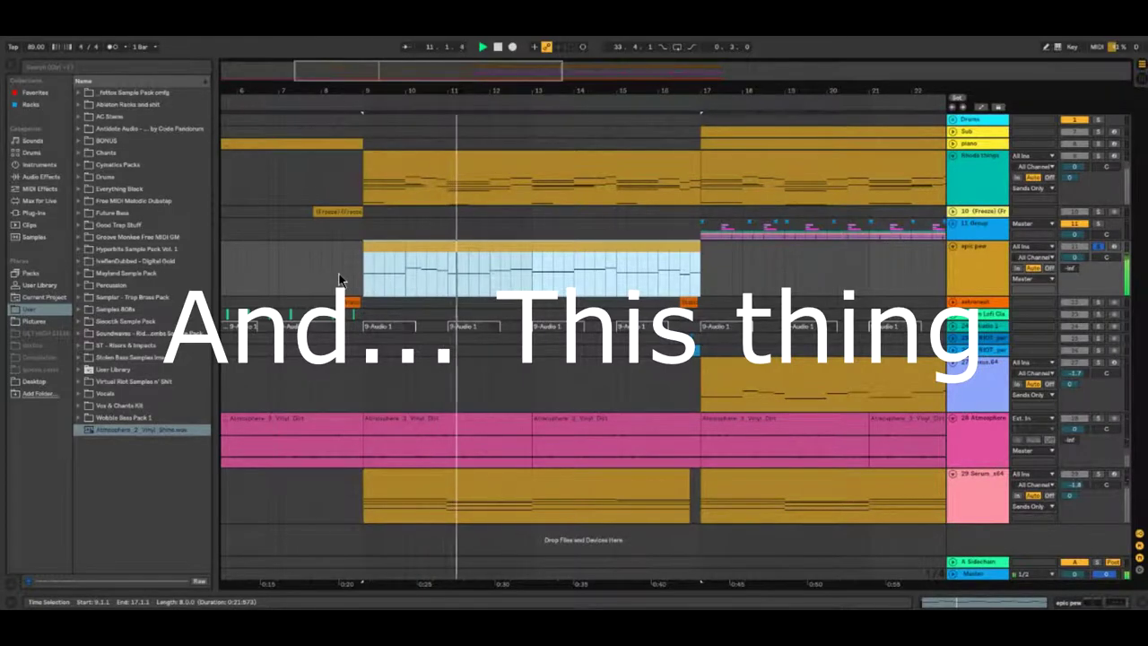
double_click(971, 269)
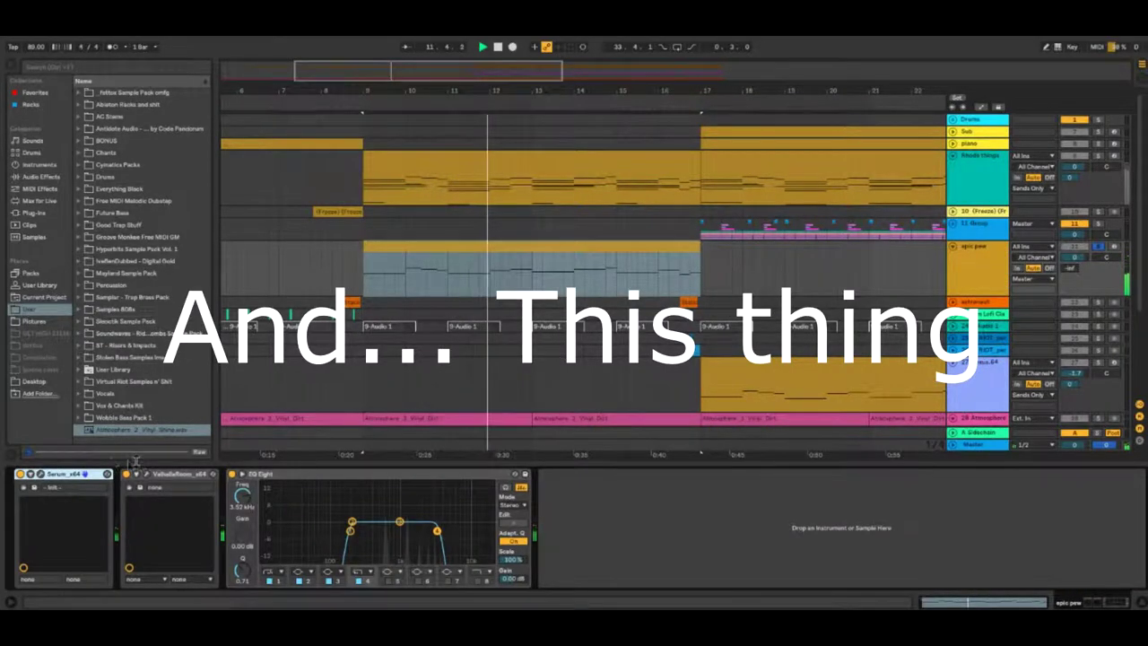
click(40, 474)
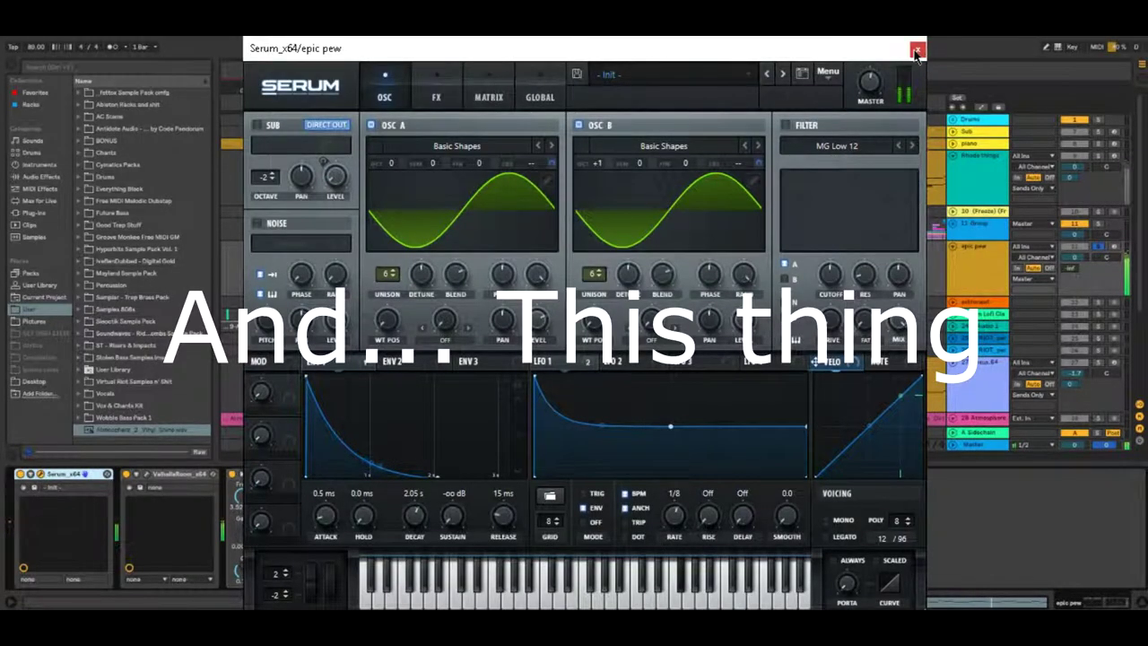
click(916, 50)
click(1142, 602)
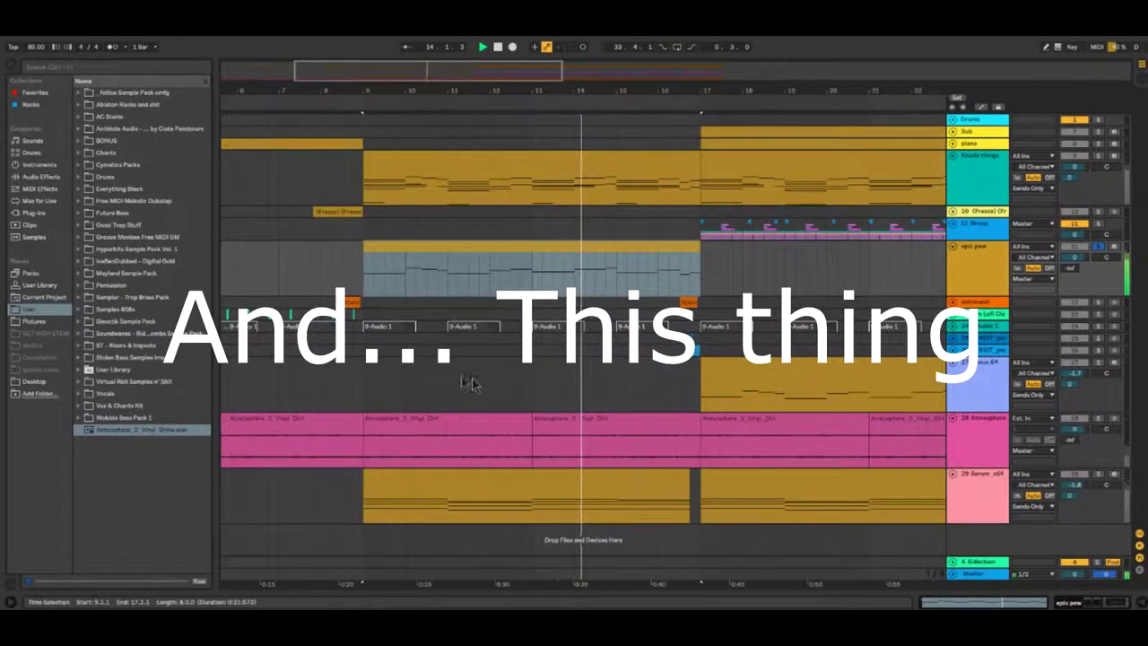
key(minus)
key(minus)
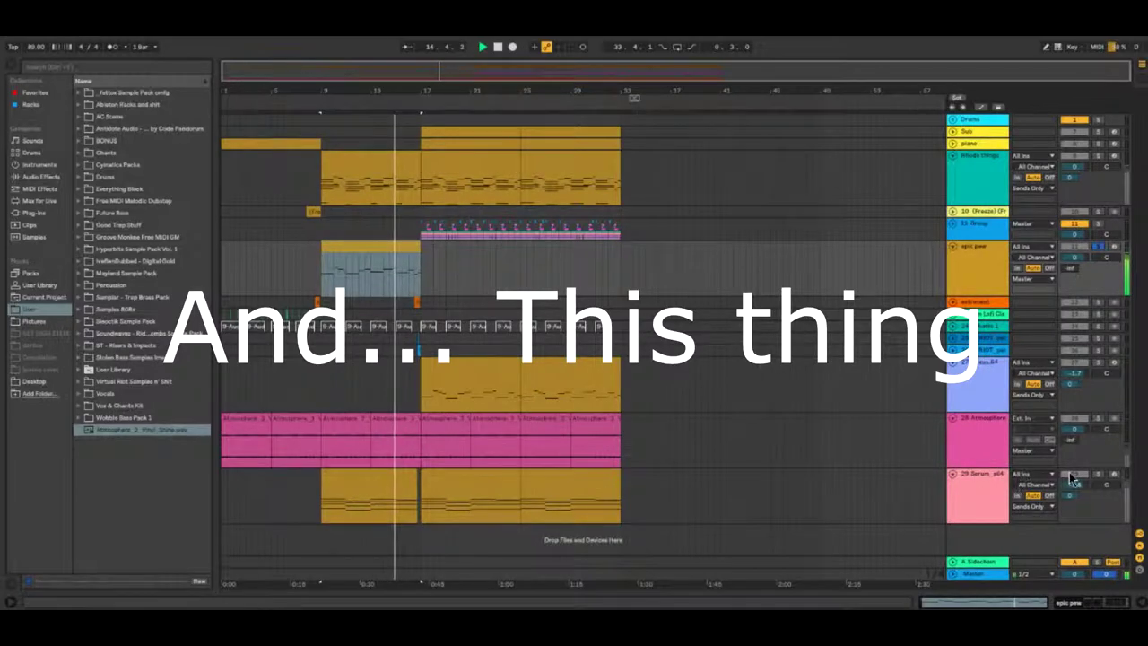